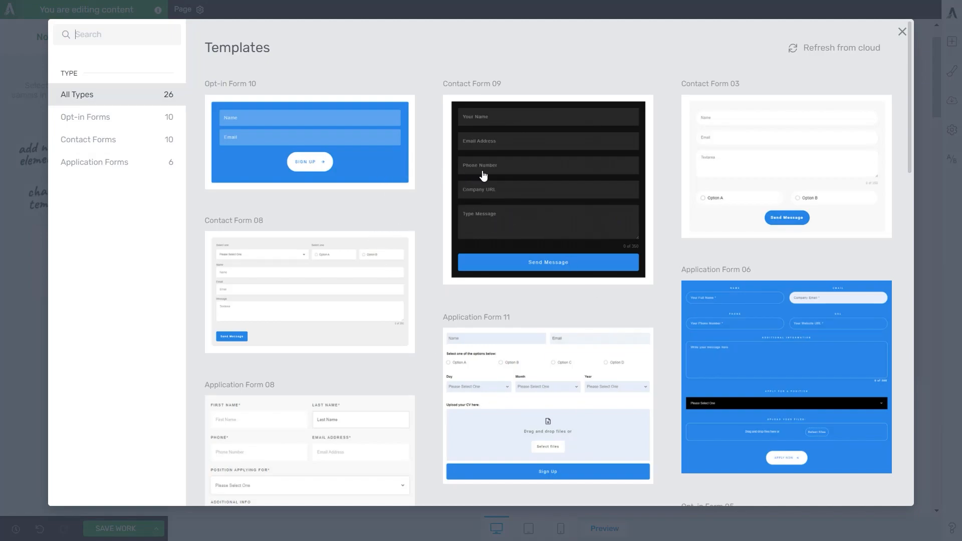
# Apply the Opt-in Form 10 template to the new form element
pyautogui.click(331, 143)
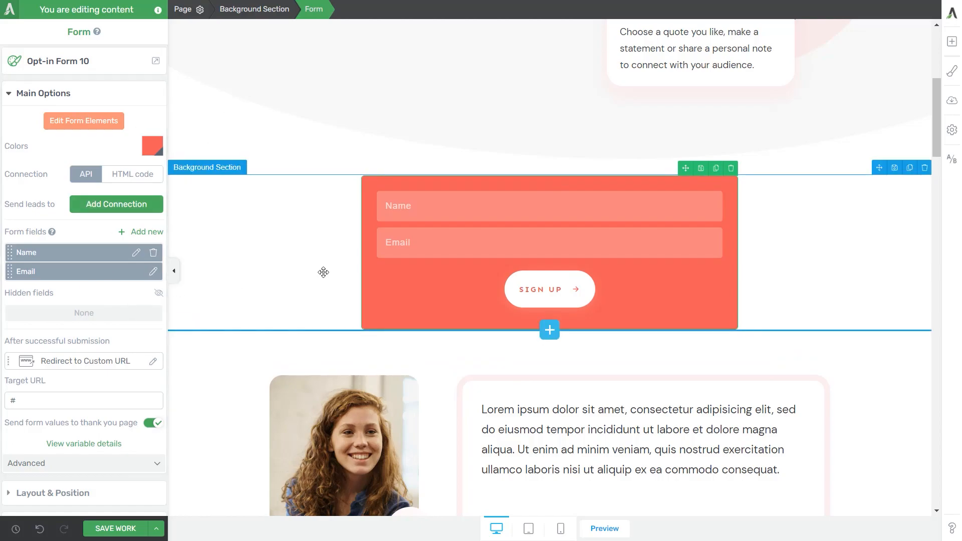
# Examine the alternative form templates and the form's theme colour options without changing either
pyautogui.click(81, 65)
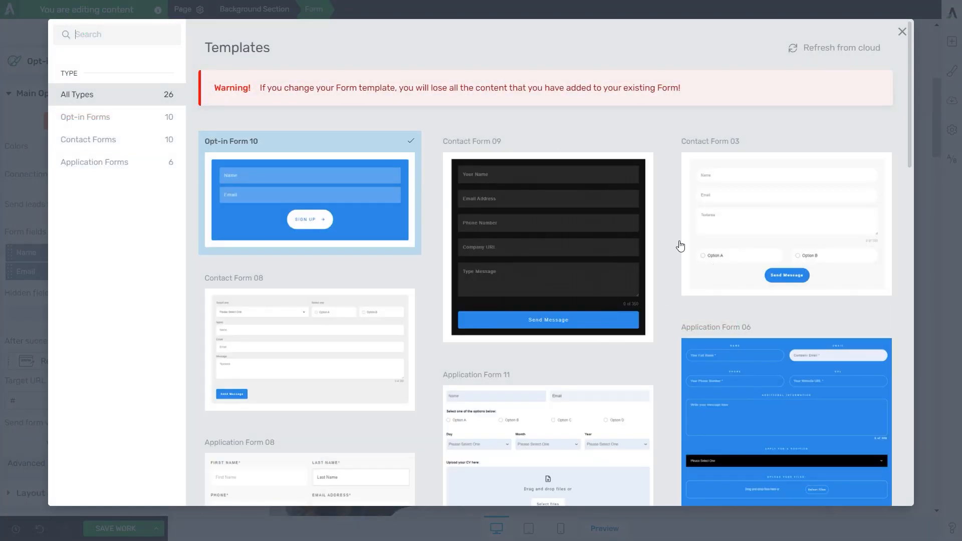
pyautogui.click(902, 32)
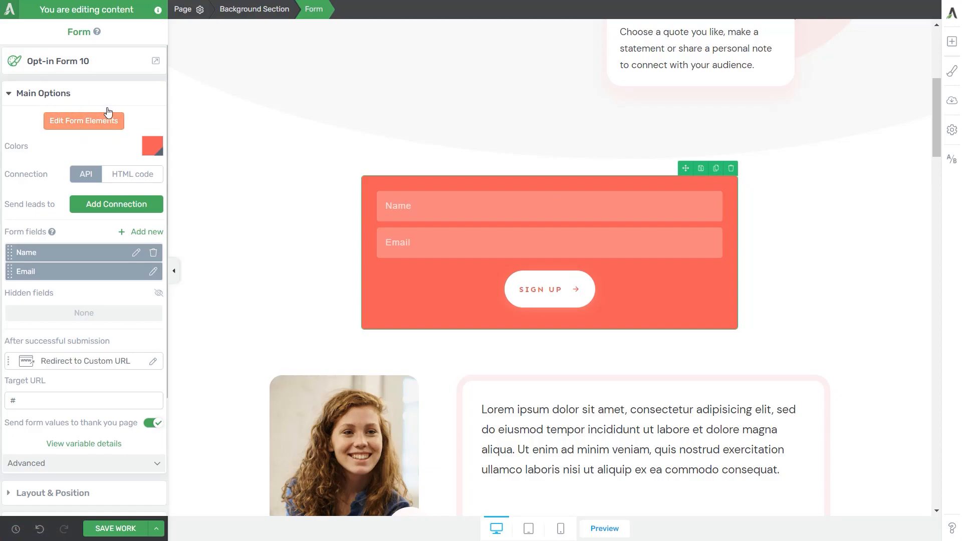
pyautogui.click(150, 149)
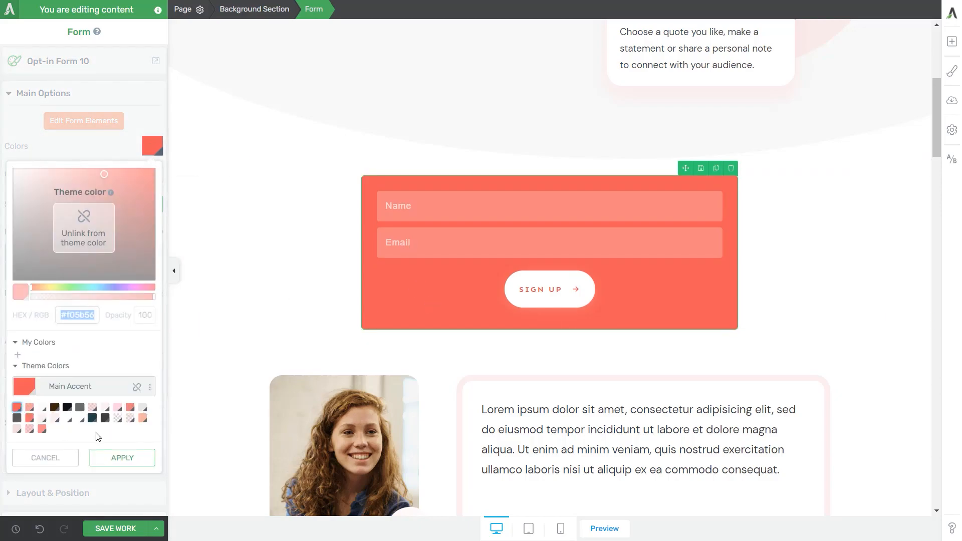
pyautogui.click(65, 457)
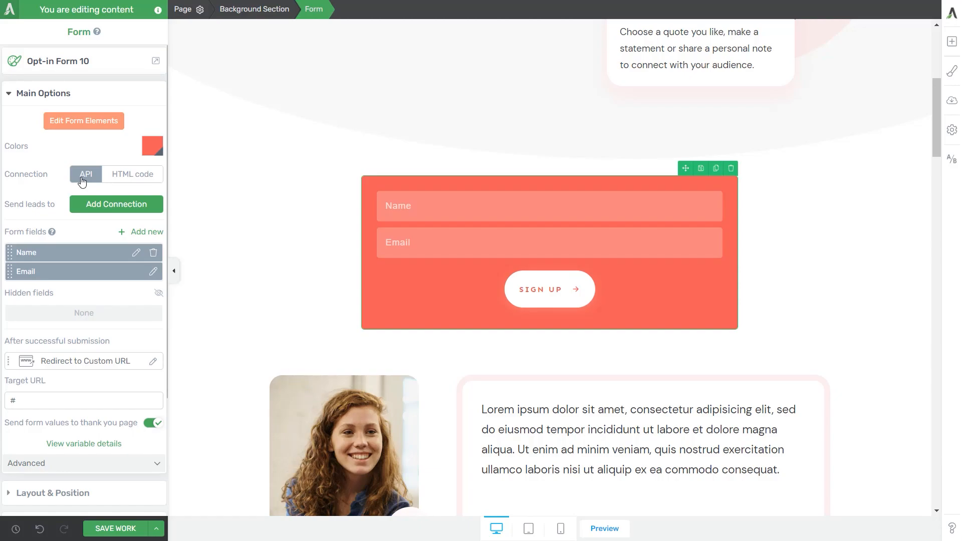
# Add an API connection that sends the form's leads to Mailchimp
pyautogui.click(91, 211)
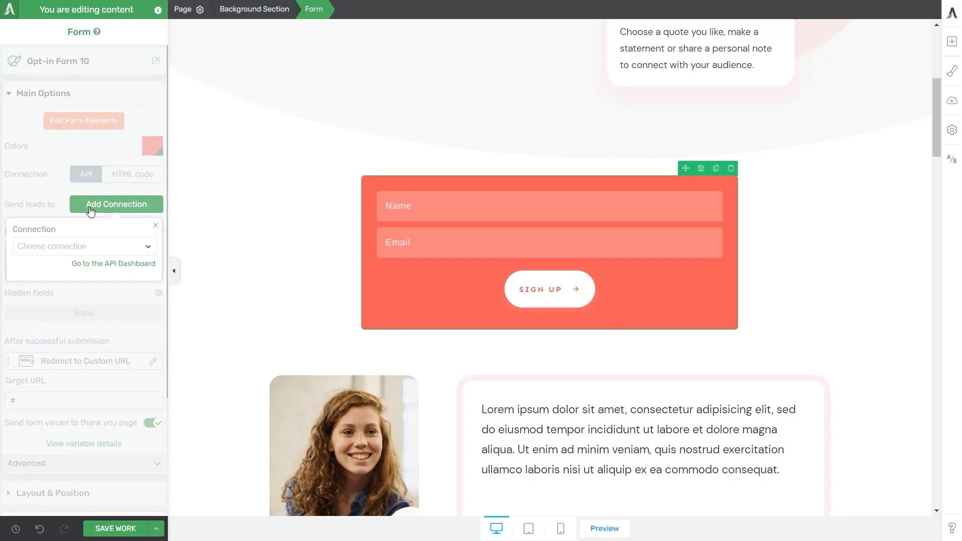
pyautogui.click(98, 248)
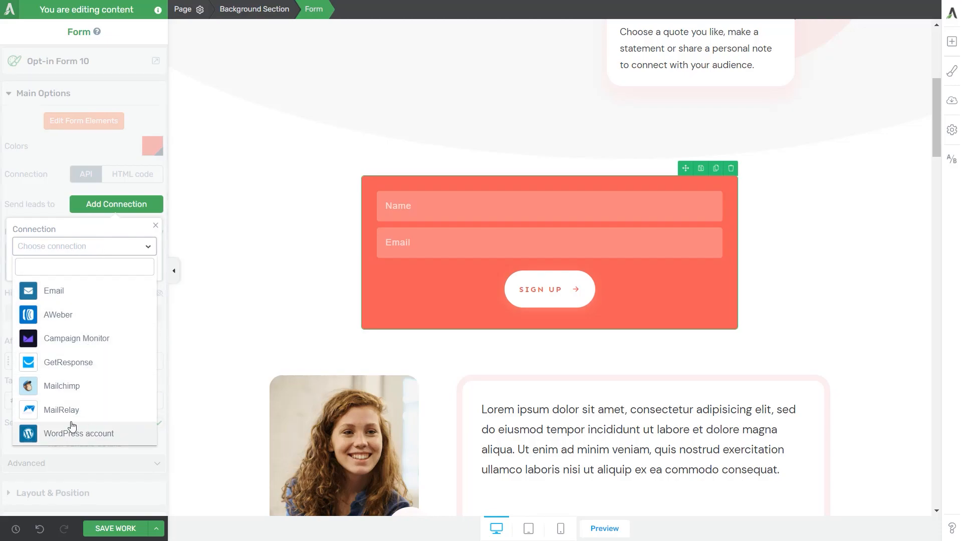
pyautogui.click(105, 233)
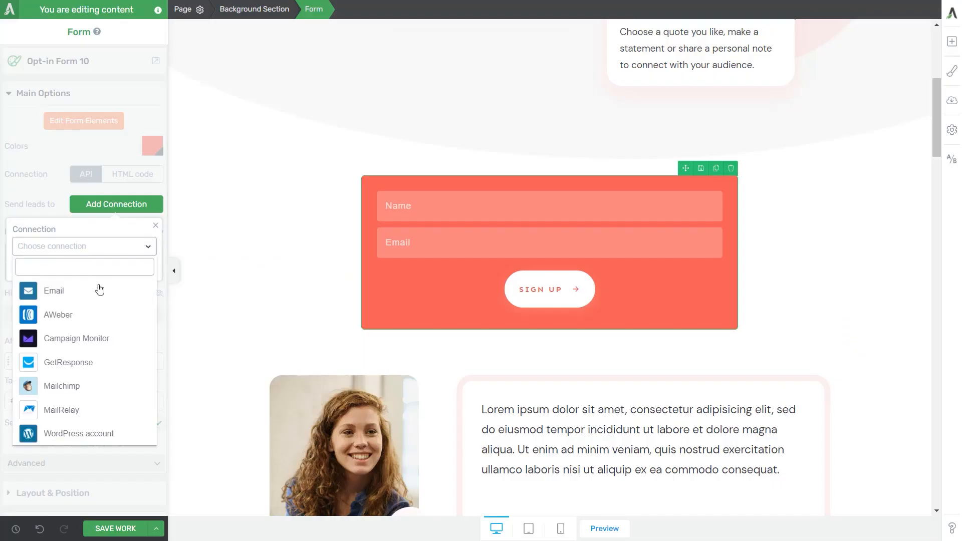
pyautogui.click(59, 387)
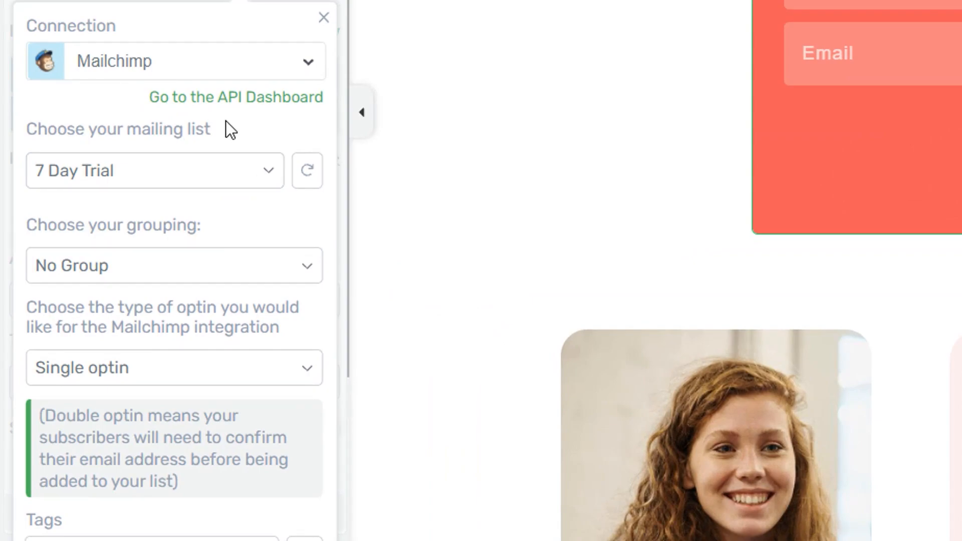
# Keep the Mailchimp grouping at No Group and set the opt-in type to Double optin
pyautogui.click(183, 265)
pyautogui.click(197, 268)
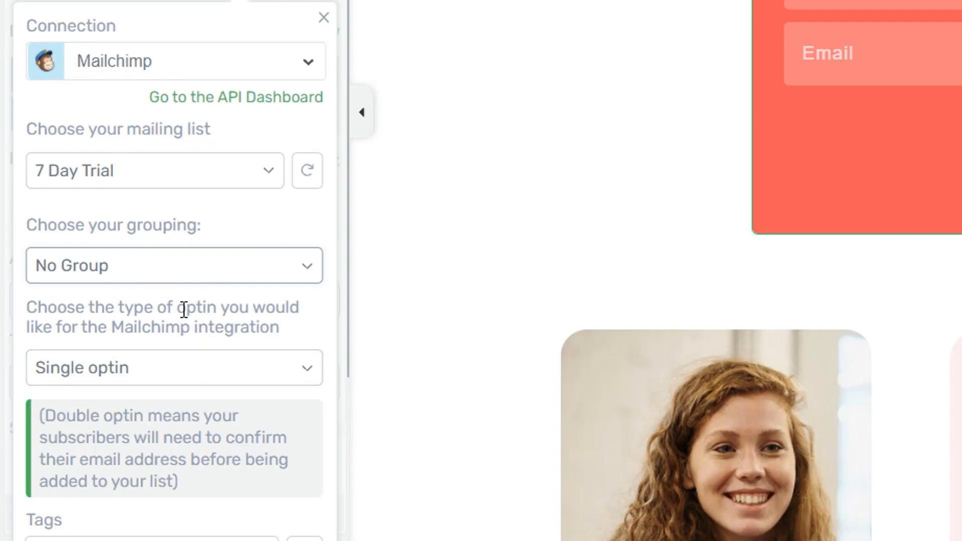
pyautogui.click(263, 376)
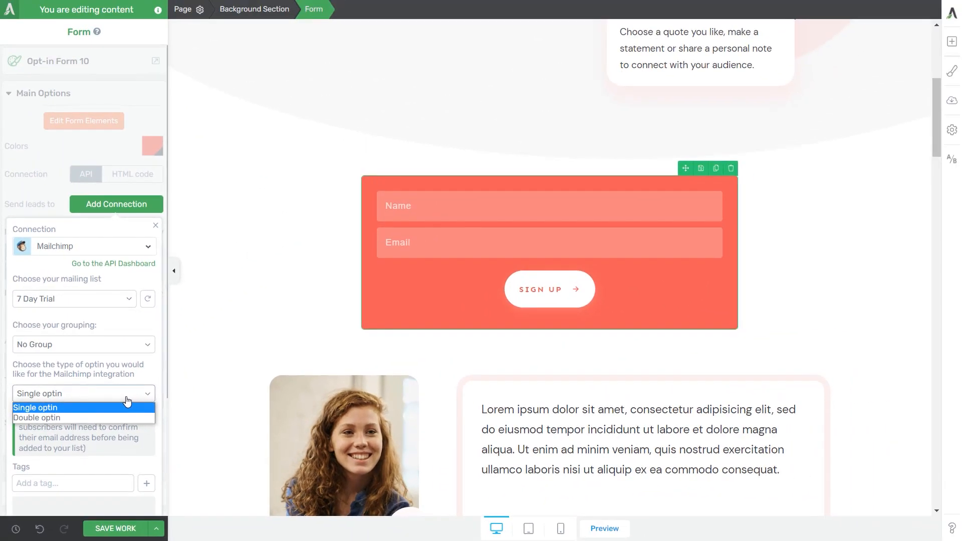
pyautogui.click(63, 417)
# Add the tag "marketing" to the Mailchimp connection and apply the connection settings
pyautogui.scroll(-3, 64, 409)
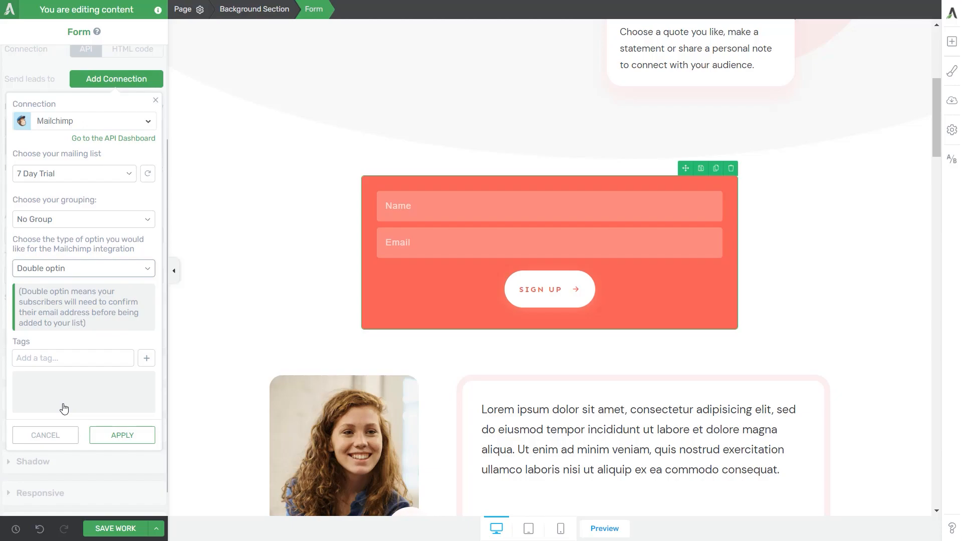
pyautogui.click(84, 357)
pyautogui.write('marketing')
pyautogui.press('Return')
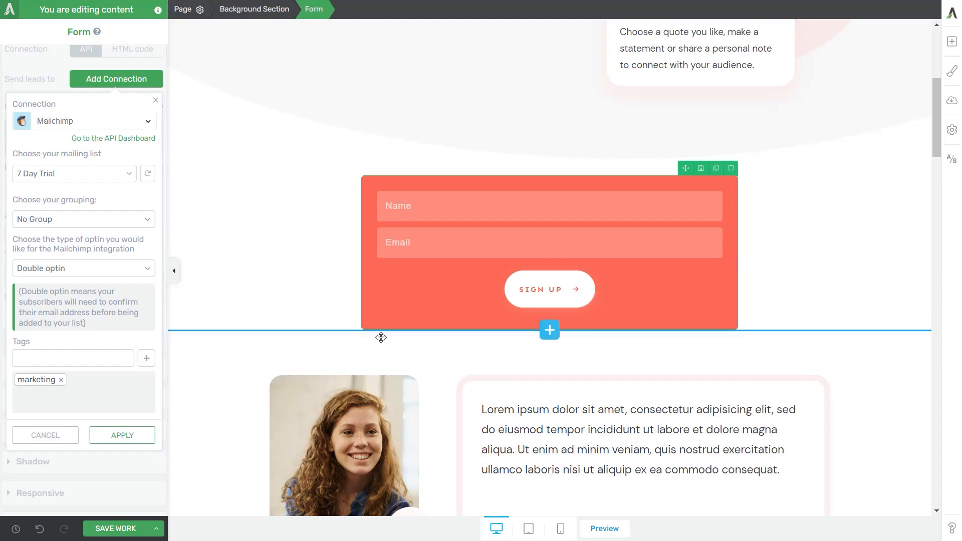
pyautogui.click(122, 436)
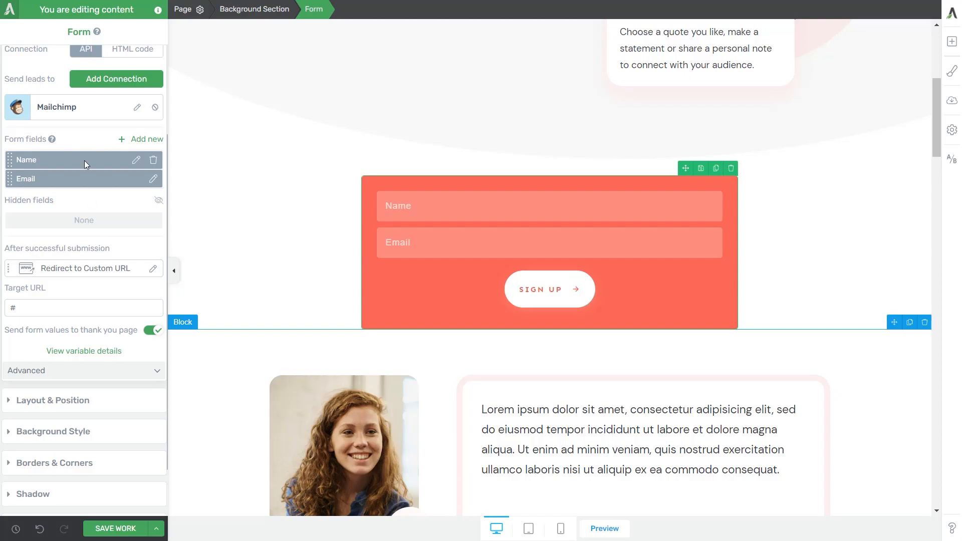
pyautogui.click(136, 108)
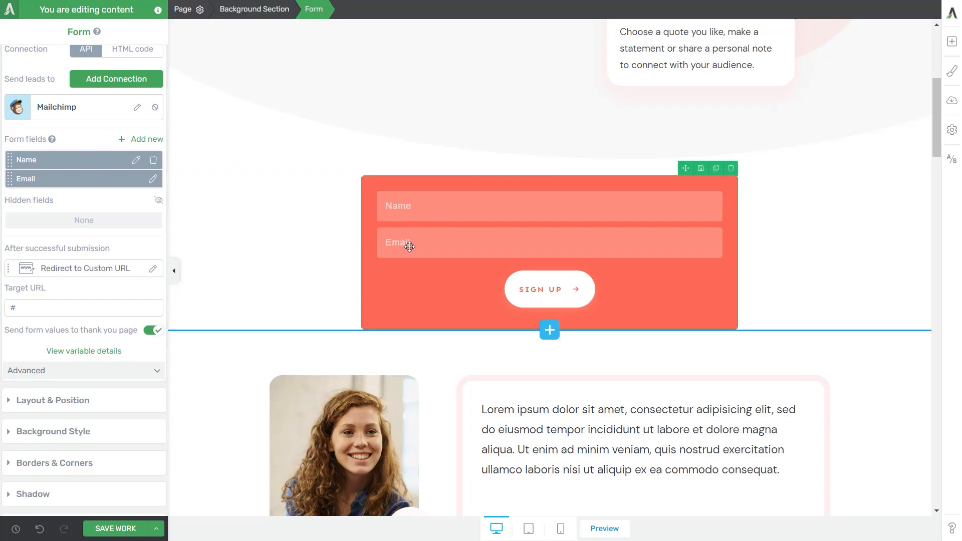
# Start a new form field with Phone as its field type
pyautogui.click(127, 142)
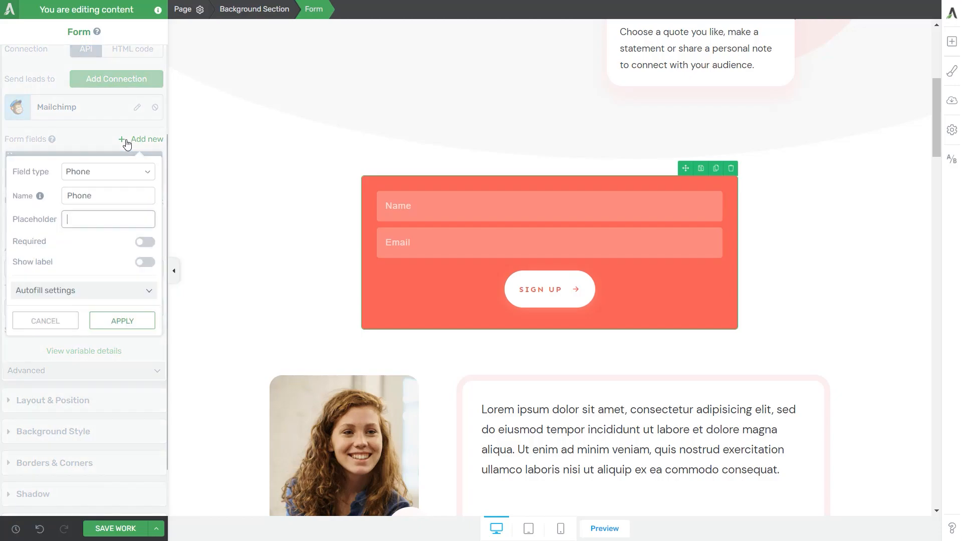
pyautogui.click(127, 175)
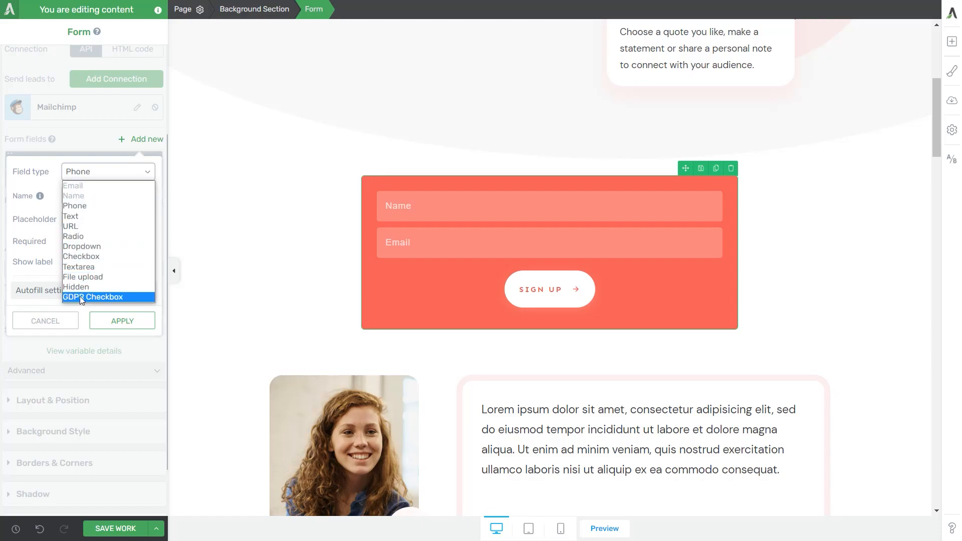
pyautogui.click(82, 208)
pyautogui.click(87, 212)
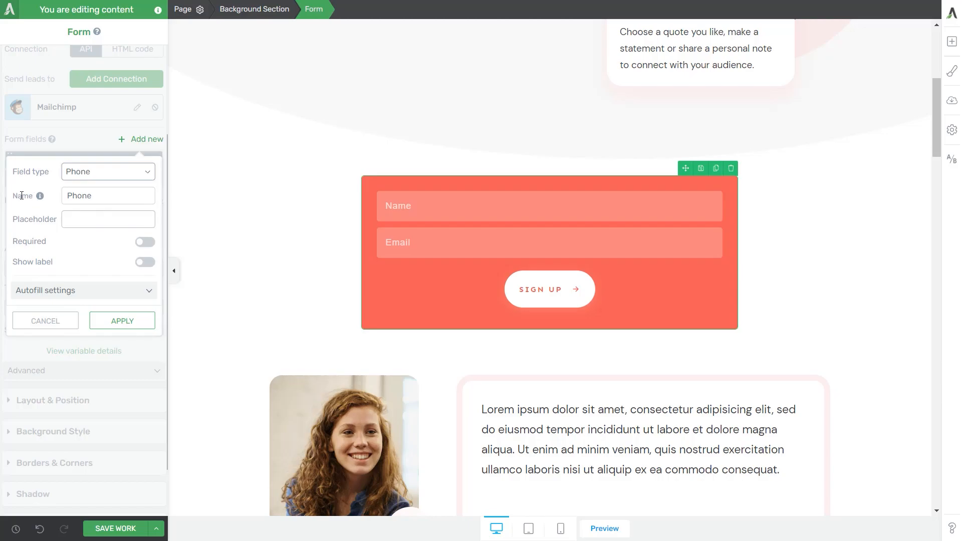
# Set the Phone field's placeholder to "Type in your phone number here"
pyautogui.moveTo(40, 197)
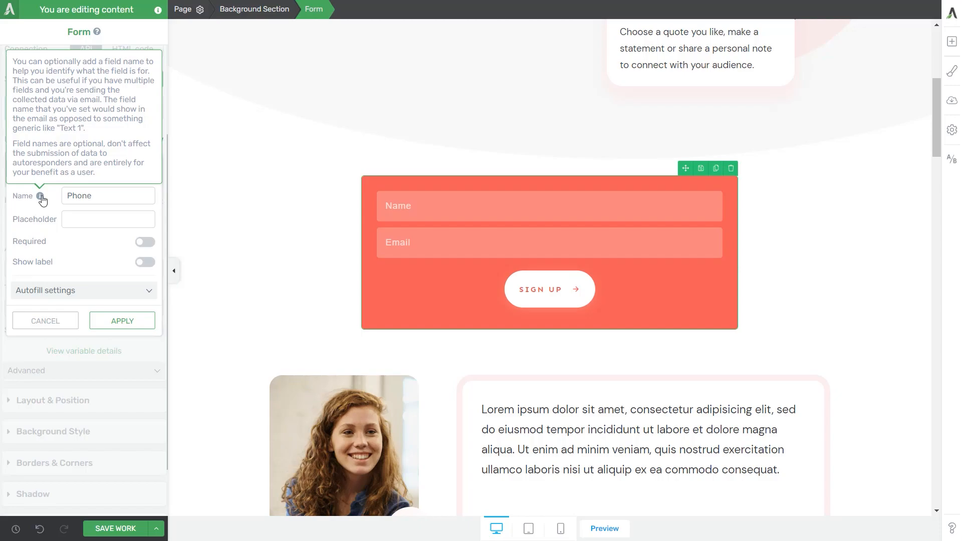
pyautogui.click(77, 218)
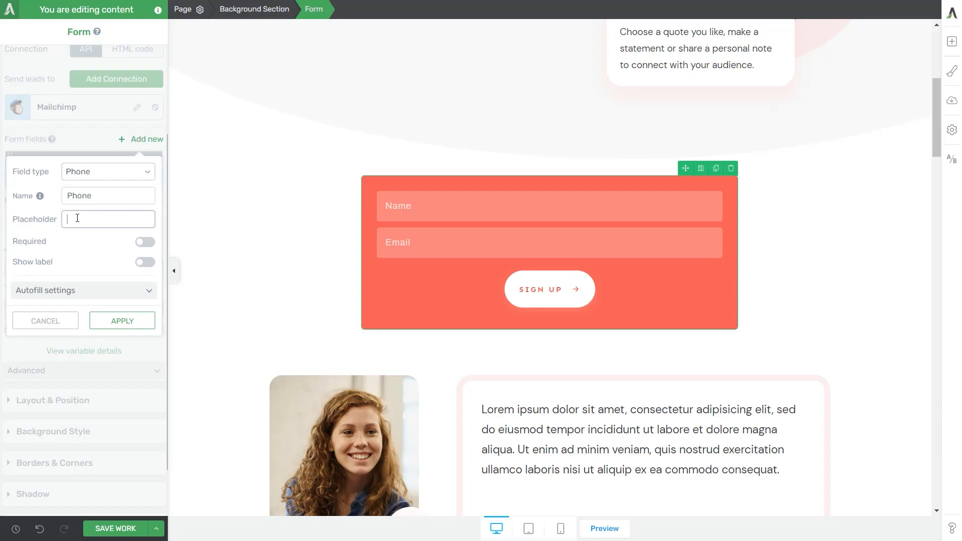
pyautogui.write('Type in')
pyautogui.write(' your phone')
pyautogui.write(' number here')
pyautogui.tripleClick(79, 217)
pyautogui.click(107, 233)
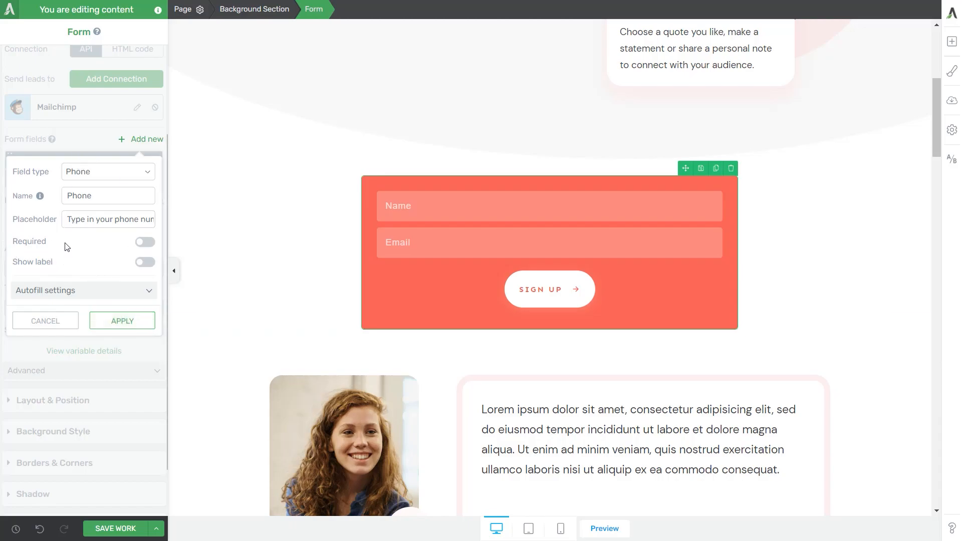
# Make the Phone field required with its label shown, and apply the new field
pyautogui.click(144, 244)
pyautogui.click(145, 264)
pyautogui.click(124, 323)
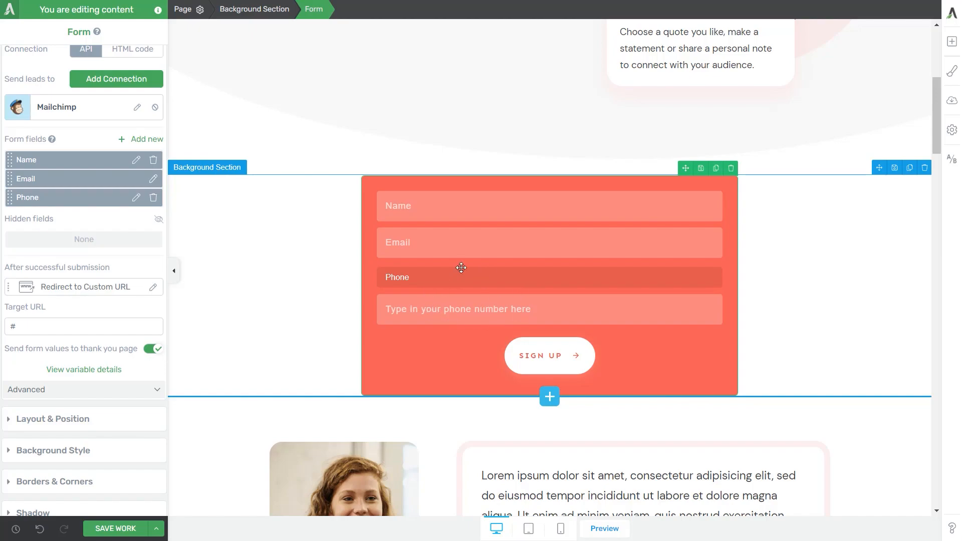
# Examine the Phone field's autofill settings and variable types, leaving them unset
pyautogui.click(136, 200)
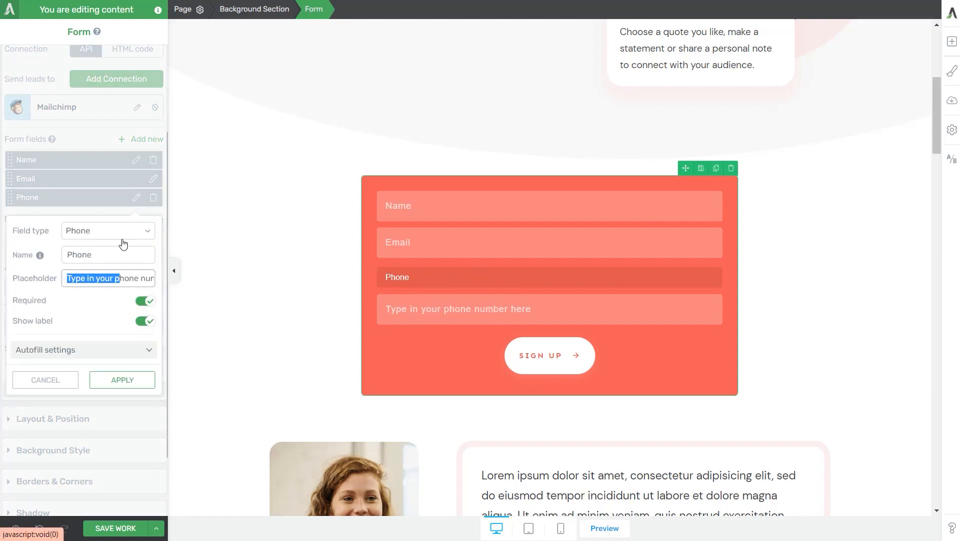
pyautogui.click(96, 355)
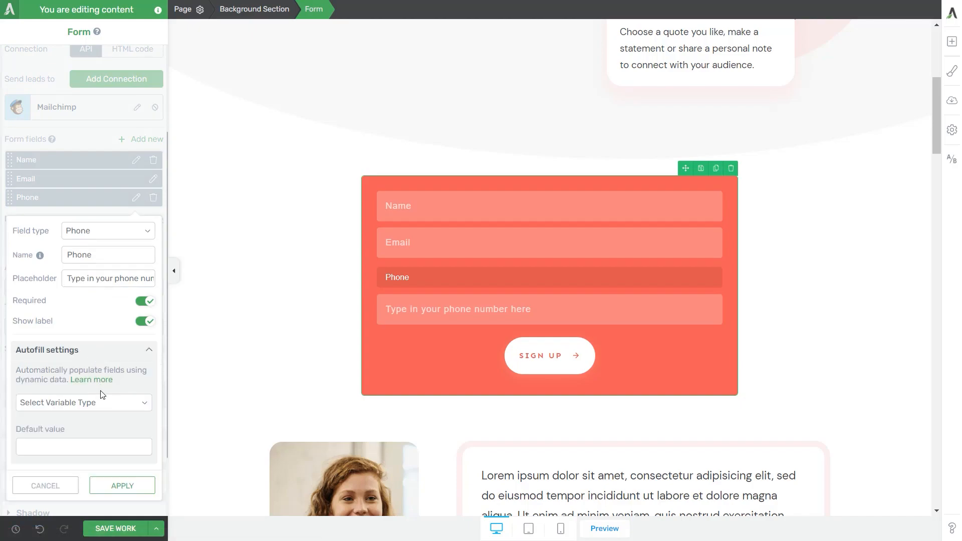
pyautogui.click(137, 404)
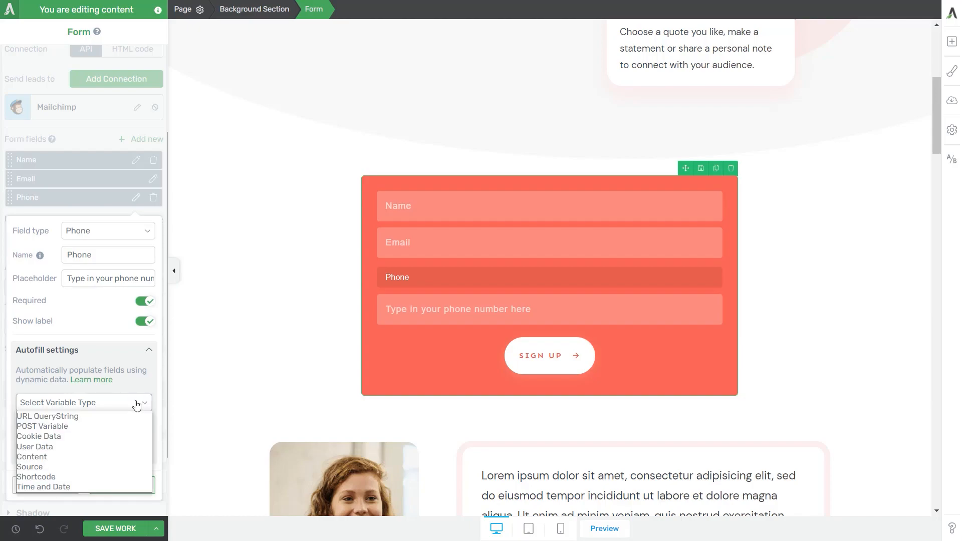
pyautogui.click(103, 395)
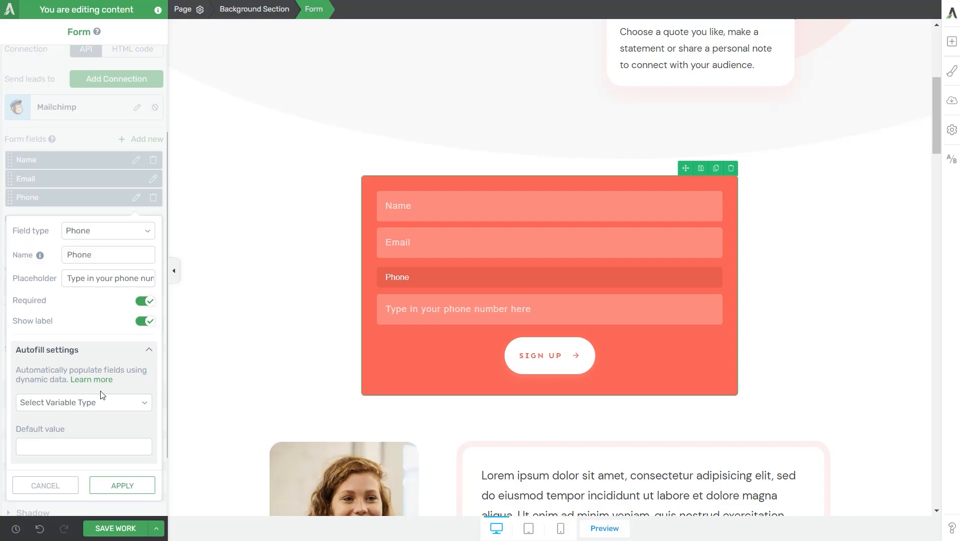
pyautogui.click(120, 489)
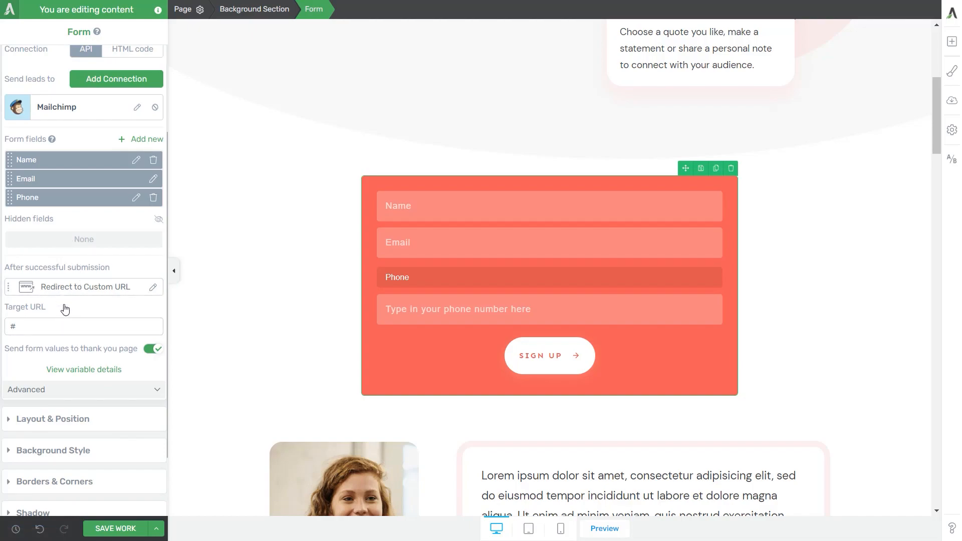
# Use Redirect to Custom URL as the after-submission action, with the site's Registration Page as the target
pyautogui.click(93, 287)
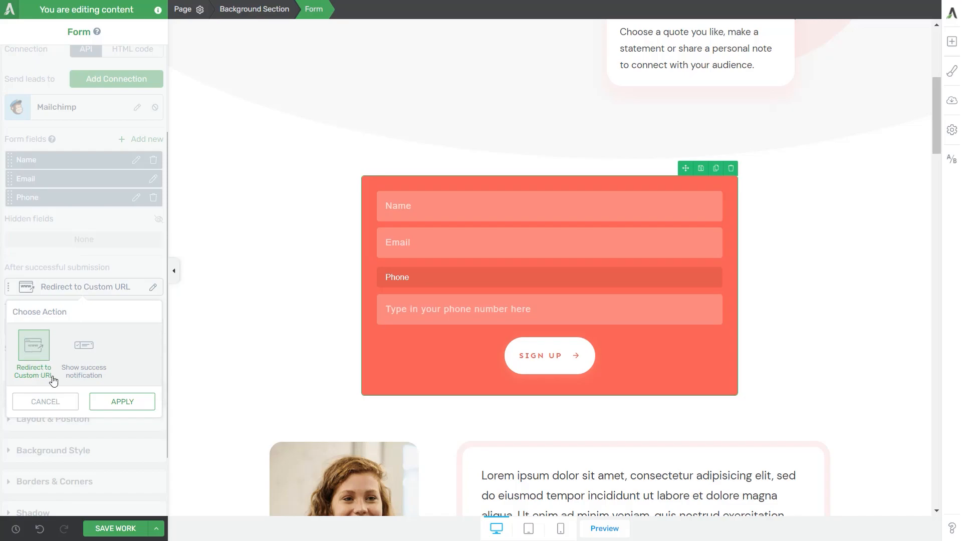
pyautogui.click(121, 401)
pyautogui.doubleClick(59, 325)
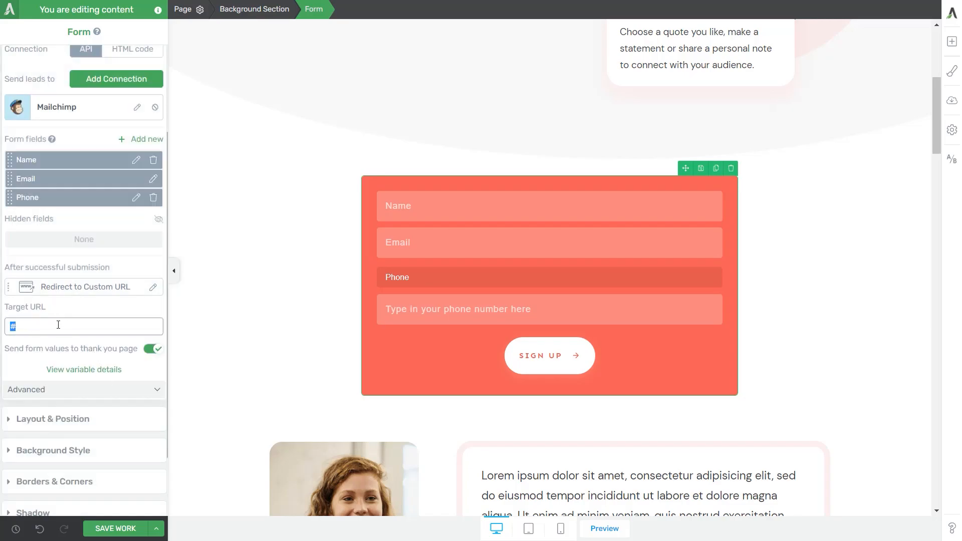
pyautogui.click(57, 325)
pyautogui.press('BackSpace')
pyautogui.write('registration')
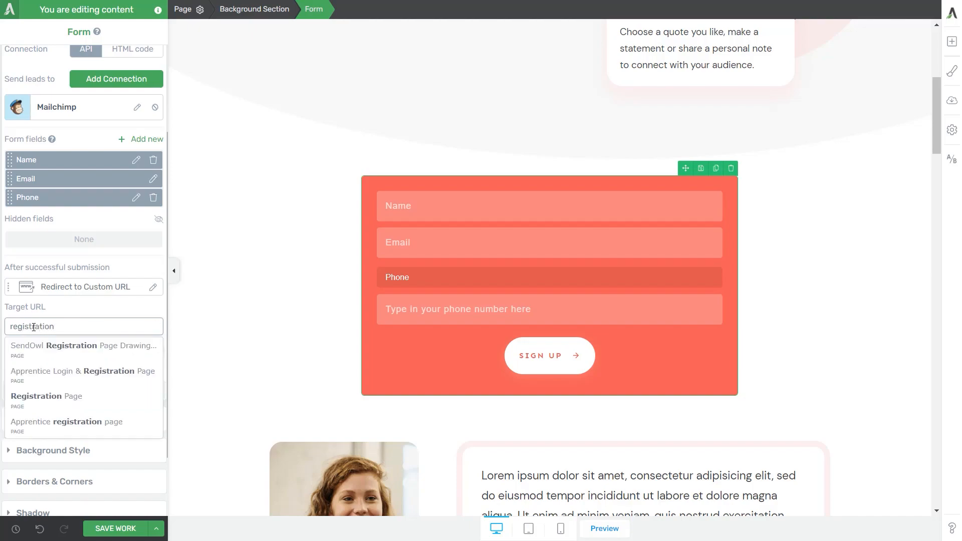
pyautogui.click(28, 397)
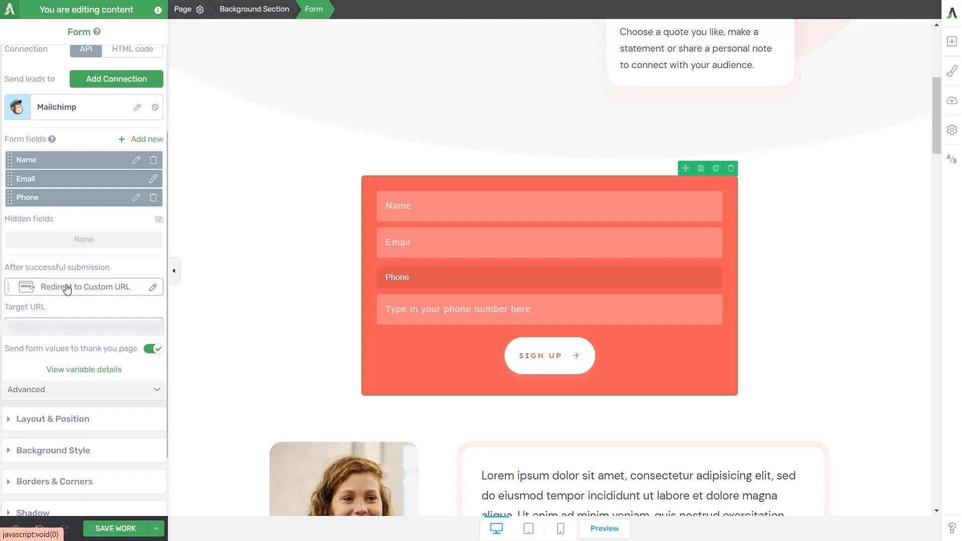
# Change the after-submission action to Show success notification and preview its success message
pyautogui.click(89, 288)
pyautogui.click(88, 345)
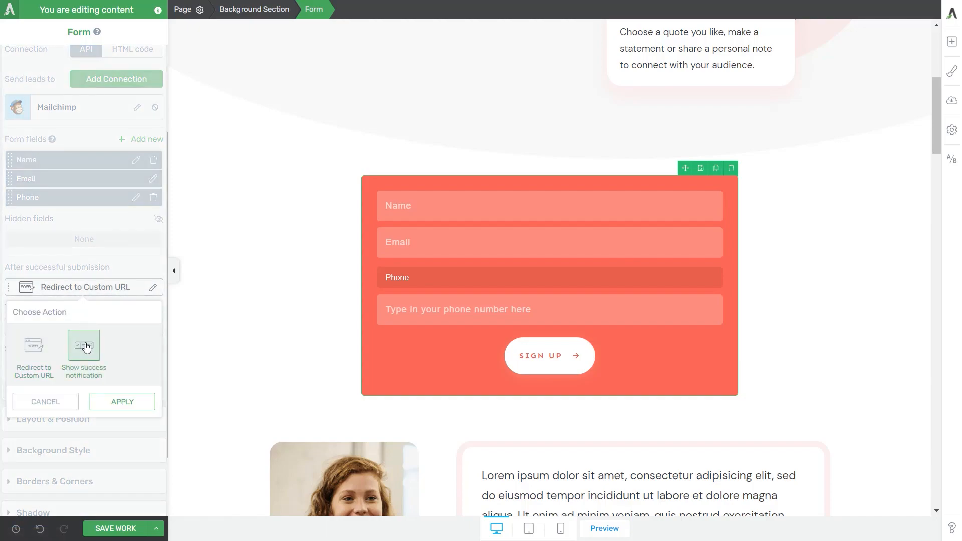
pyautogui.click(119, 405)
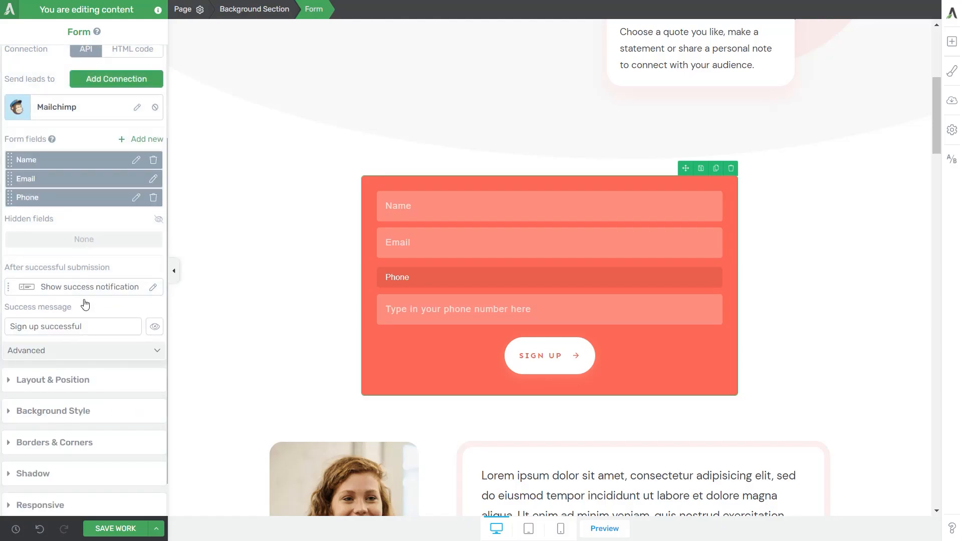
pyautogui.moveTo(86, 327); pyautogui.dragTo(18, 326)
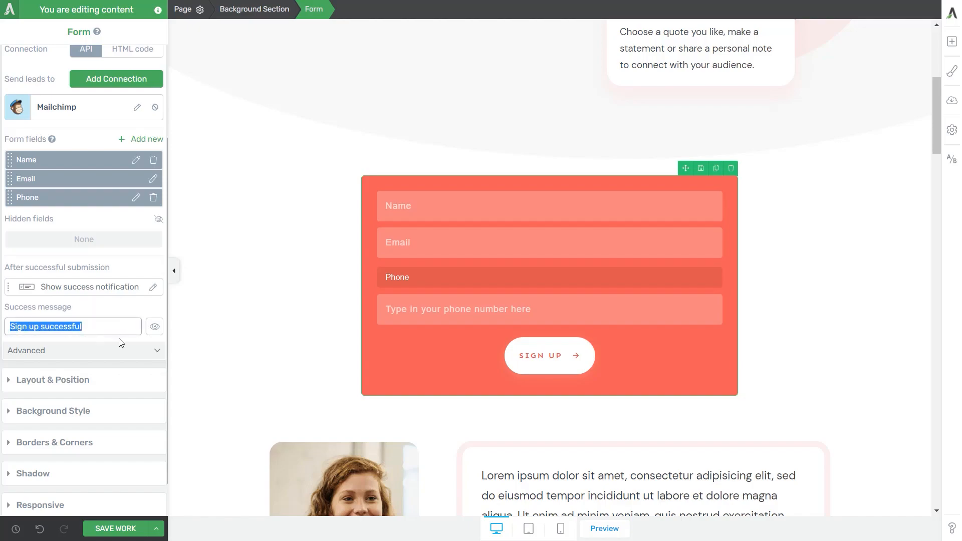
pyautogui.click(155, 327)
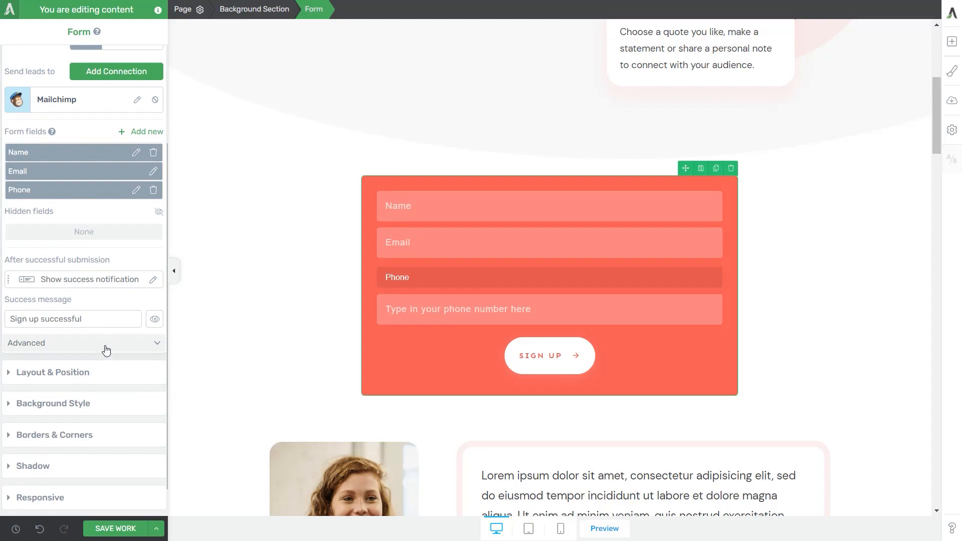
# Try asset delivery with the Test 1 asset group in the form's advanced settings, and switch it off again
pyautogui.click(150, 346)
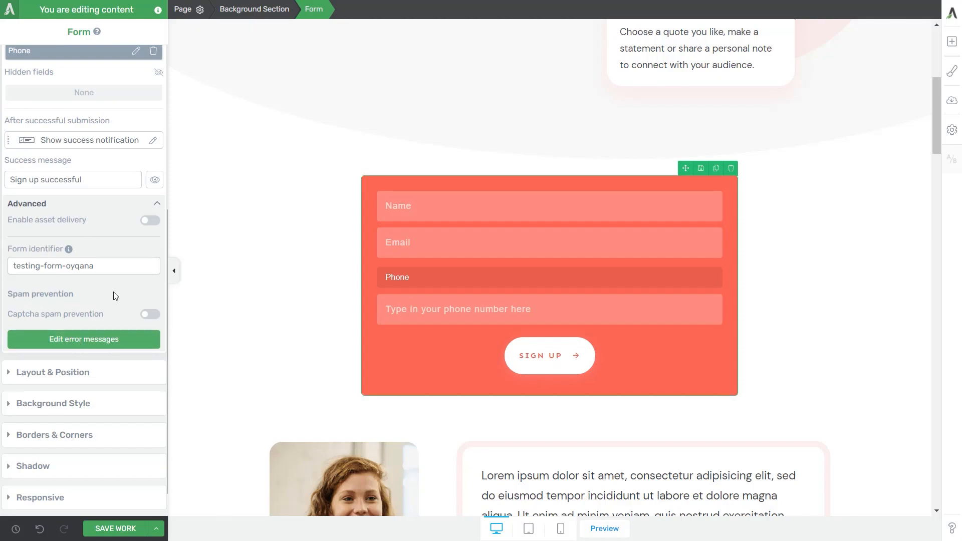
pyautogui.click(150, 220)
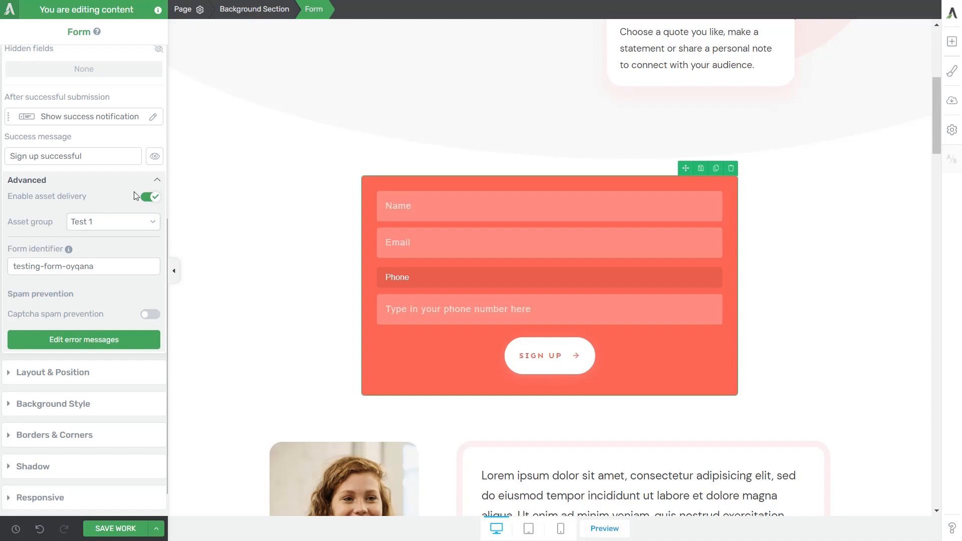
pyautogui.click(112, 222)
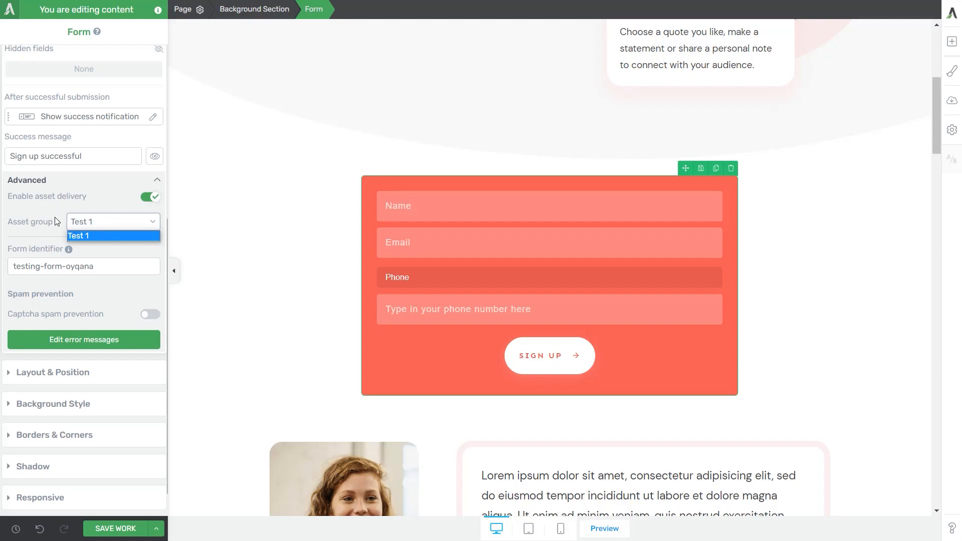
pyautogui.click(57, 221)
pyautogui.click(150, 197)
# Keep the existing form identifier and enable captcha spam prevention for the form
pyautogui.click(91, 267)
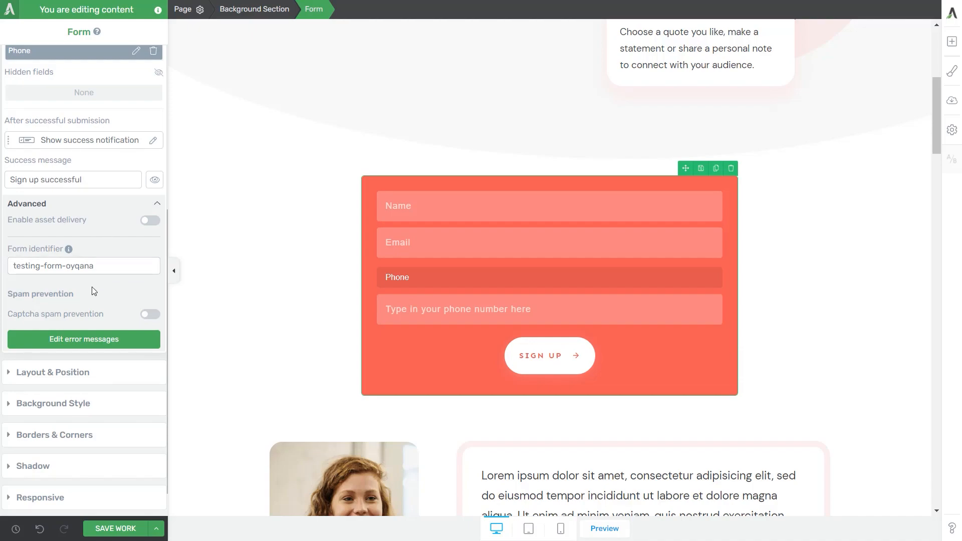
pyautogui.tripleClick(44, 266)
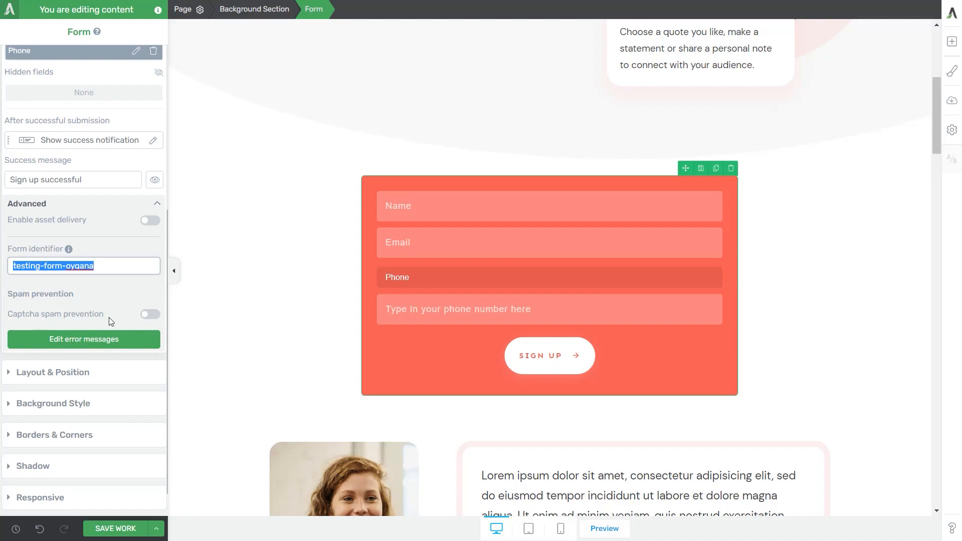
pyautogui.click(153, 316)
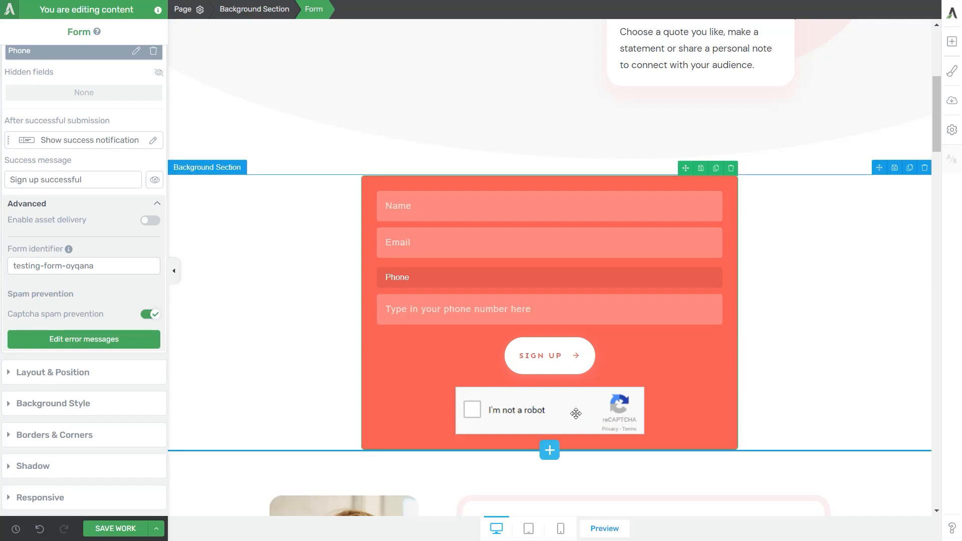
# Examine the form's error messages, including the password mismatch error, and save them as they are
pyautogui.click(114, 345)
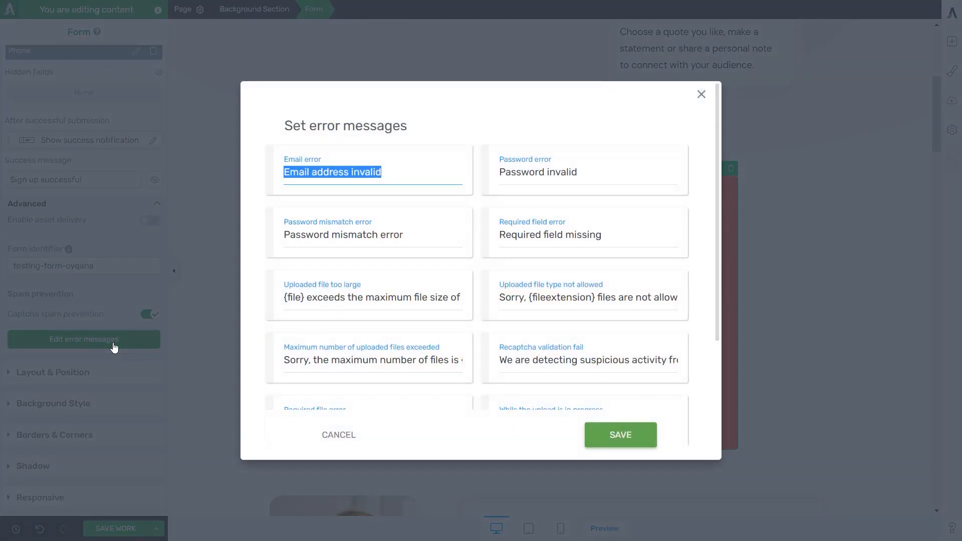
pyautogui.scroll(-3, 449, 339)
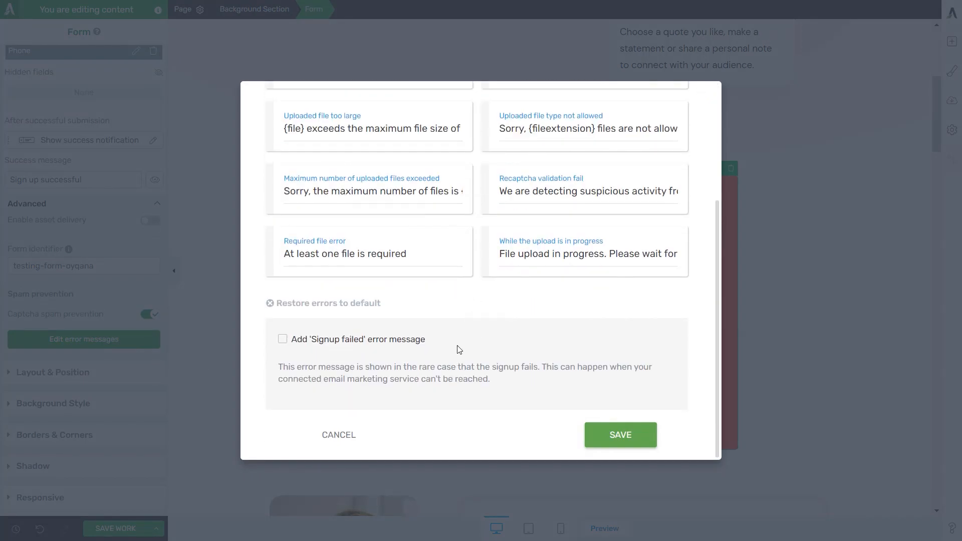
pyautogui.scroll(3, 460, 349)
pyautogui.click(387, 234)
pyautogui.tripleClick(418, 232)
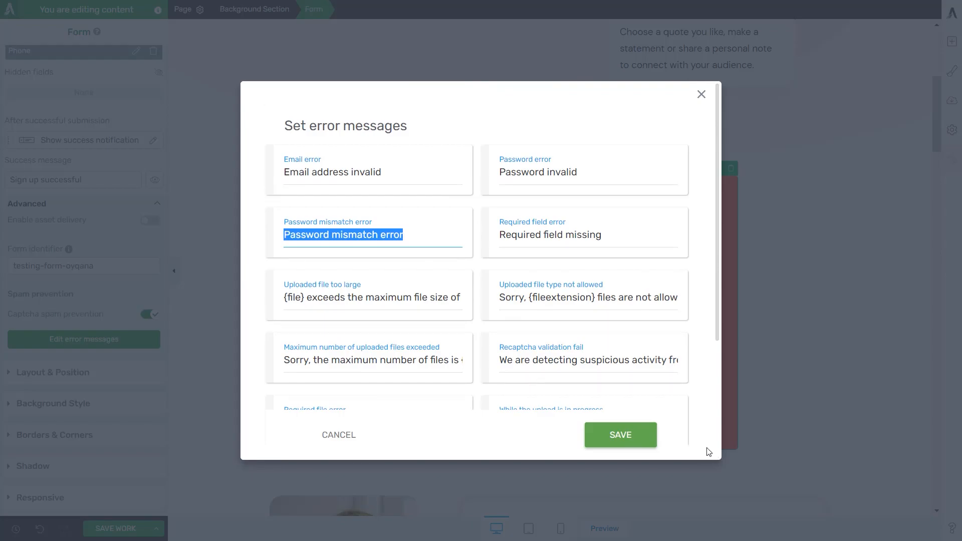
pyautogui.click(618, 439)
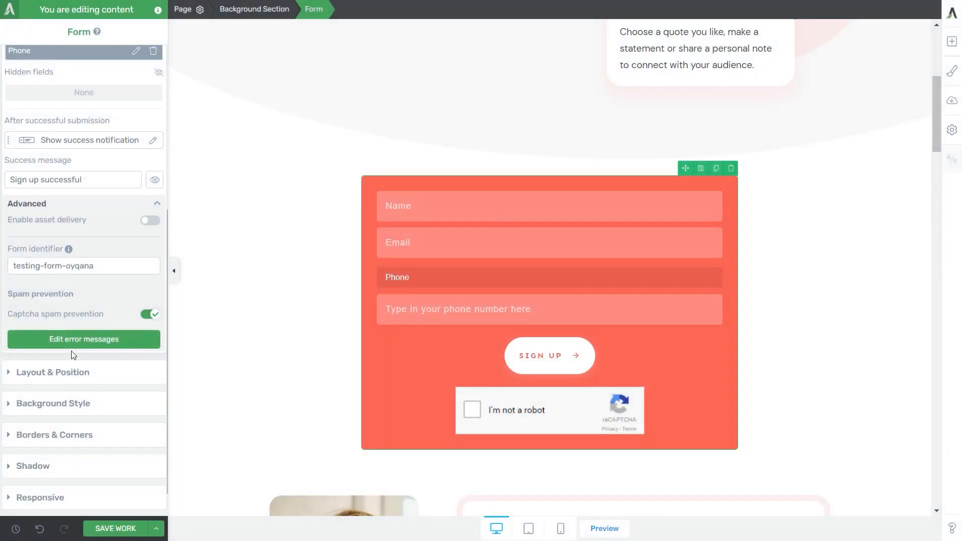
# Try generating the form from pasted HTML code, and return the connection type to API
pyautogui.click(92, 266)
pyautogui.scroll(5, 97, 304)
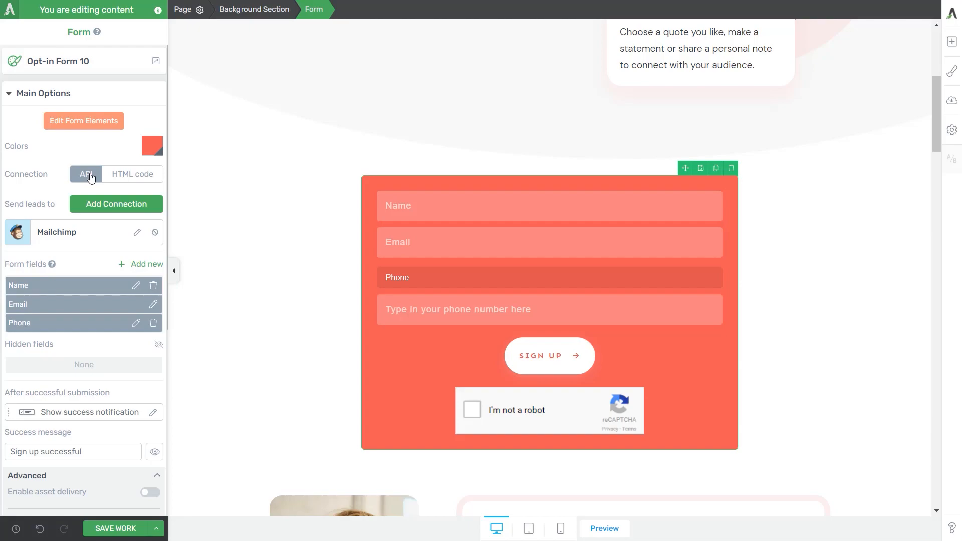
pyautogui.click(120, 179)
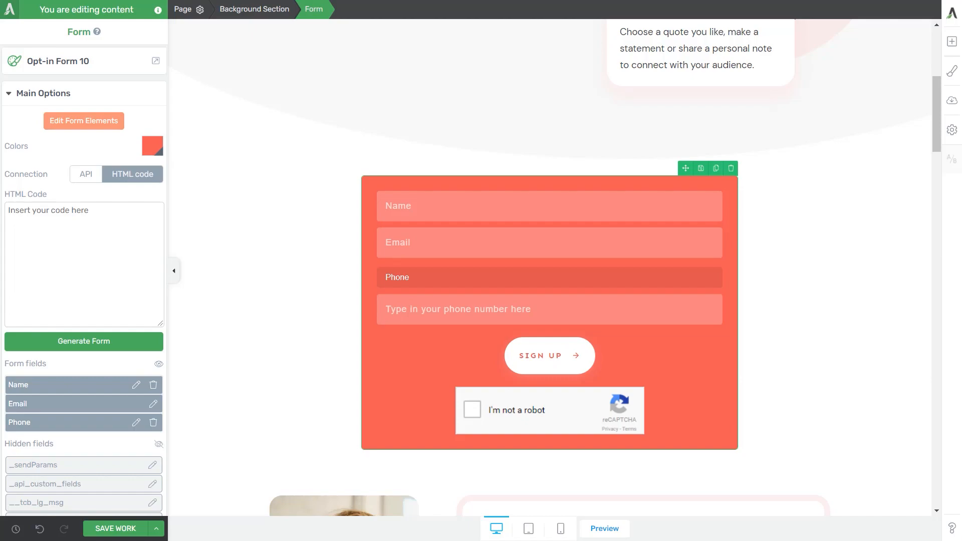
pyautogui.click(12, 215)
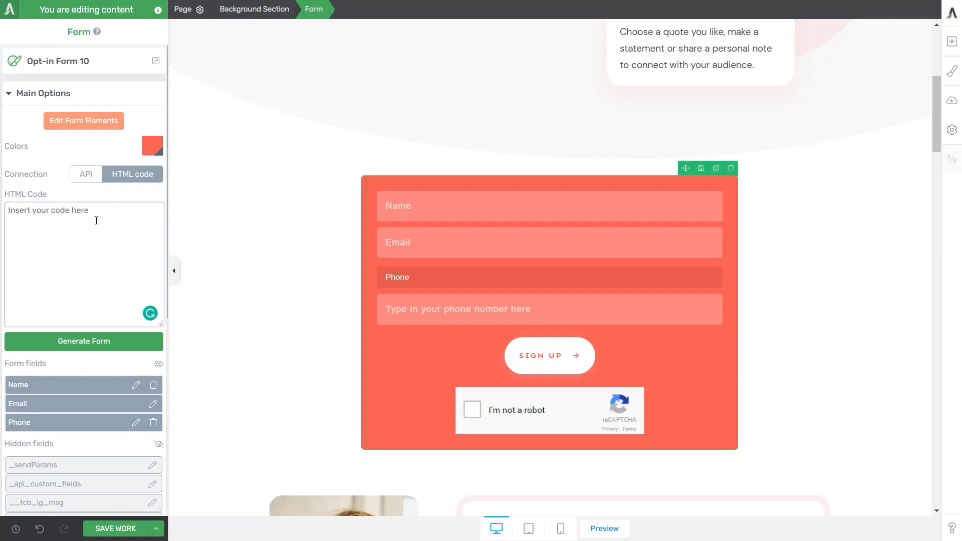
pyautogui.hotkey('ctrl', 'v')
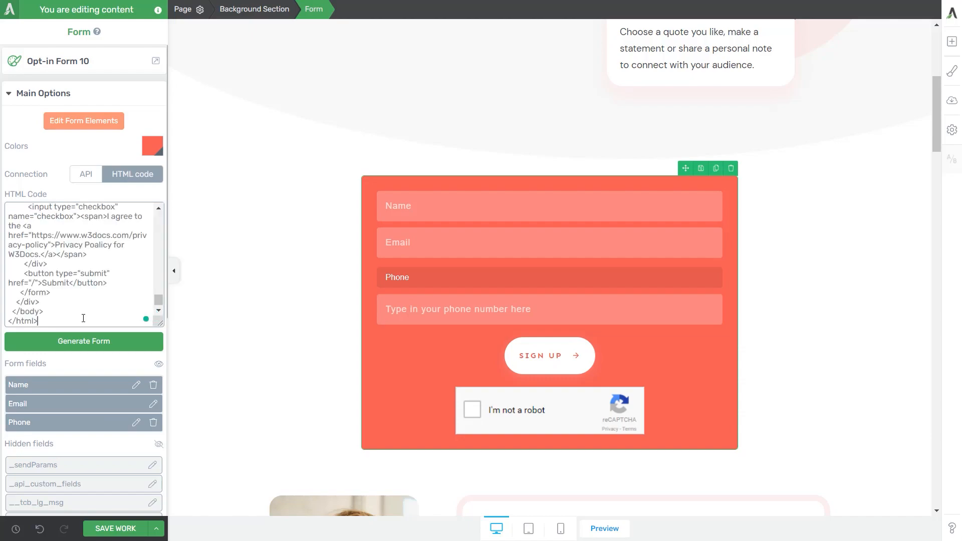
pyautogui.click(83, 351)
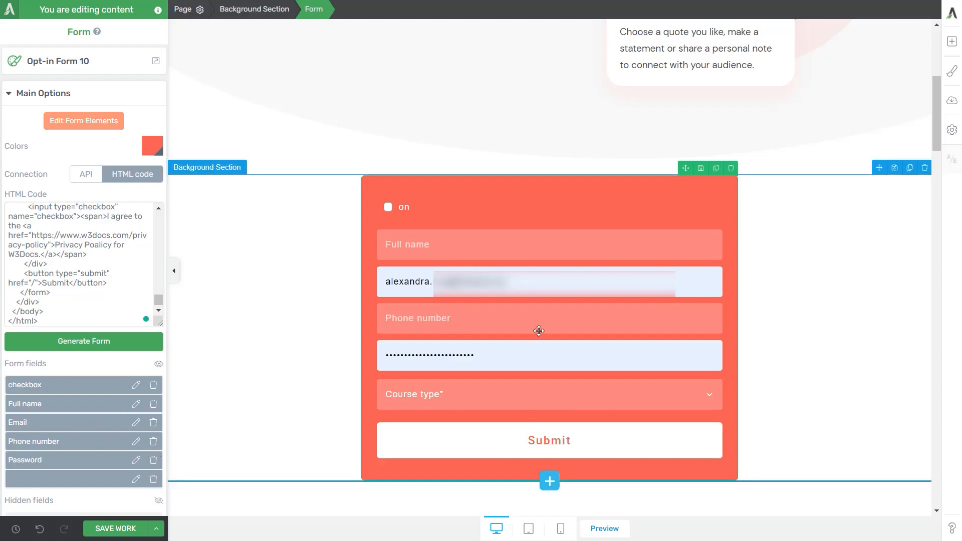
pyautogui.click(85, 174)
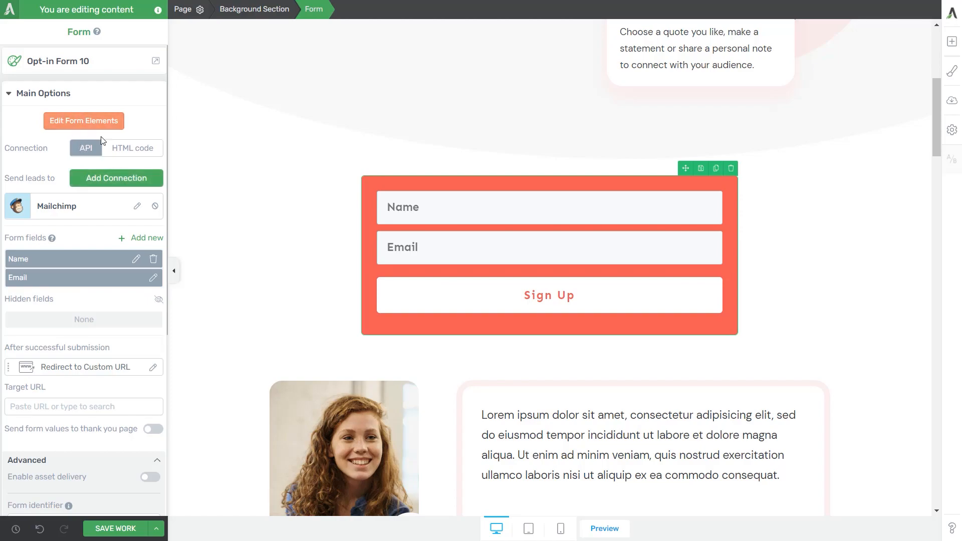
# Add an icon to the form's Sign Up submit button and finish editing the form elements
pyautogui.click(85, 121)
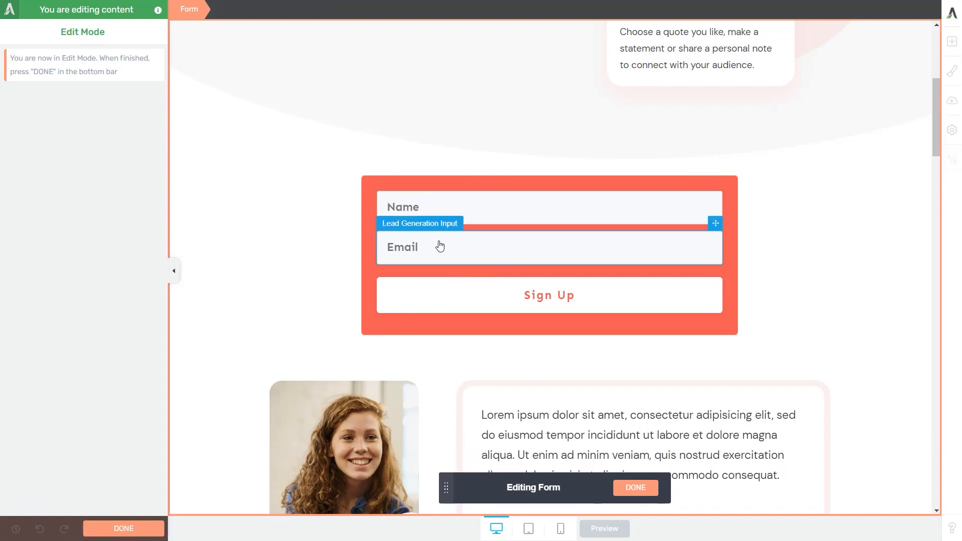
pyautogui.click(448, 295)
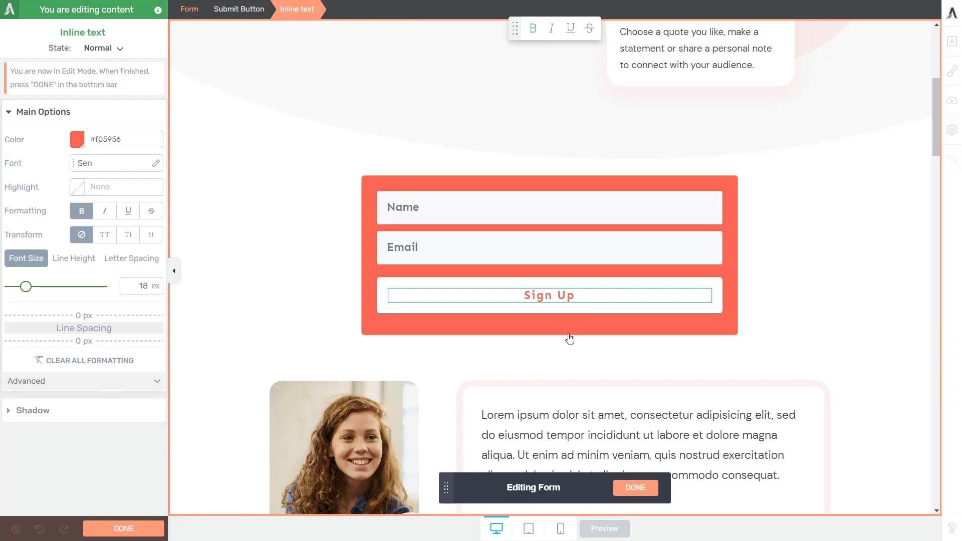
pyautogui.click(713, 307)
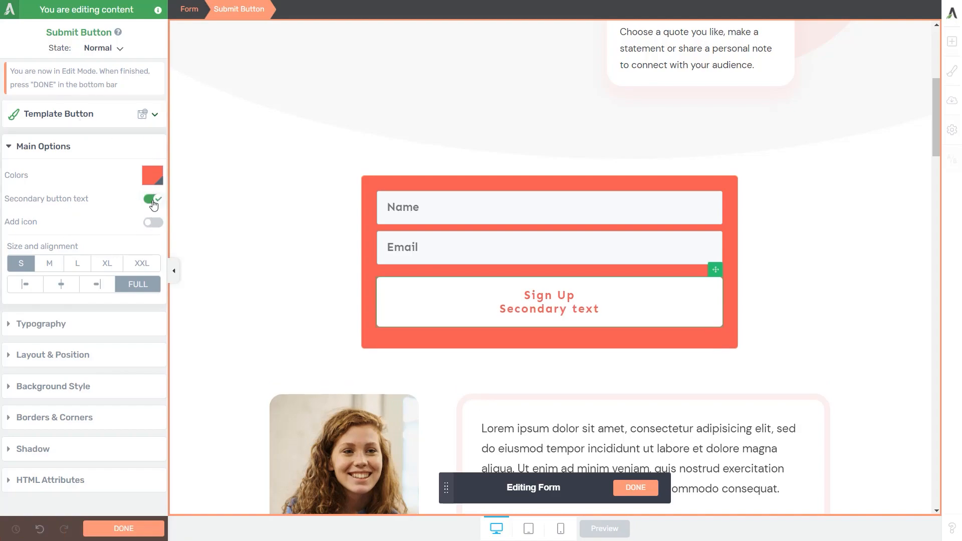
pyautogui.click(153, 222)
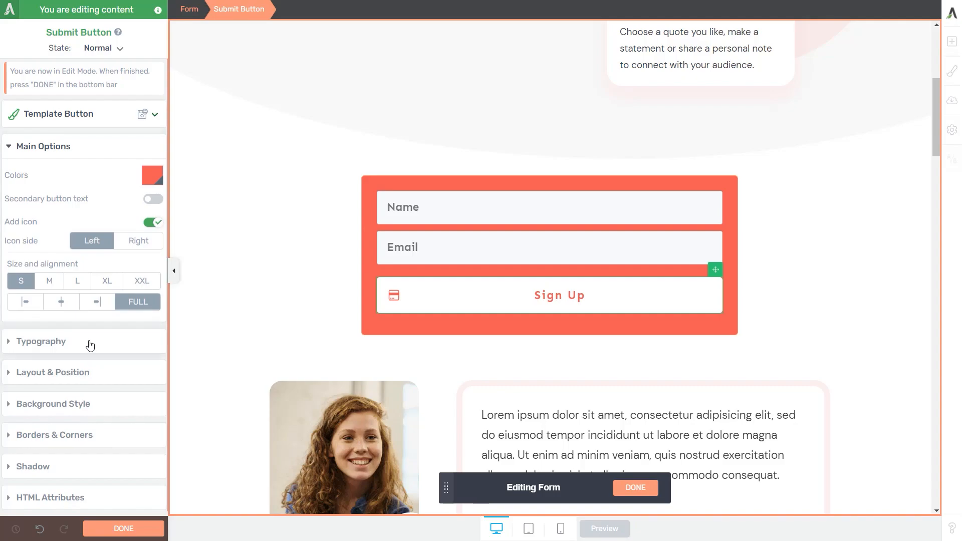
pyautogui.click(548, 296)
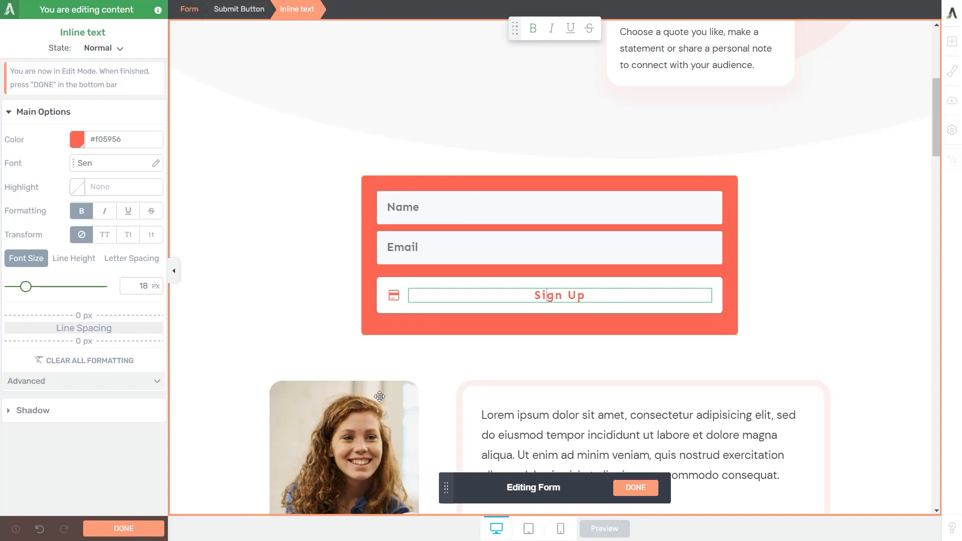
pyautogui.click(635, 486)
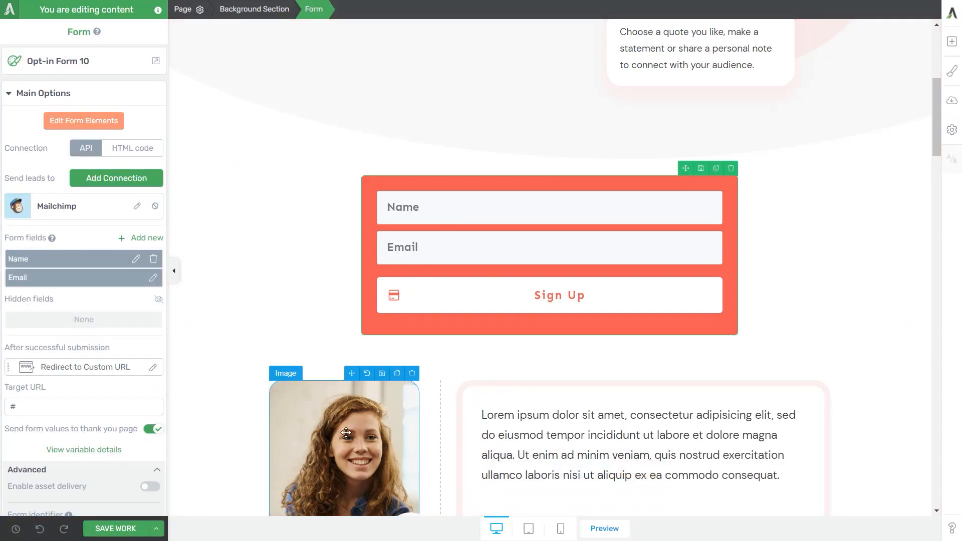
# Look over the page and the form's remaining settings, and save the work
pyautogui.scroll(-6, 279, 311)
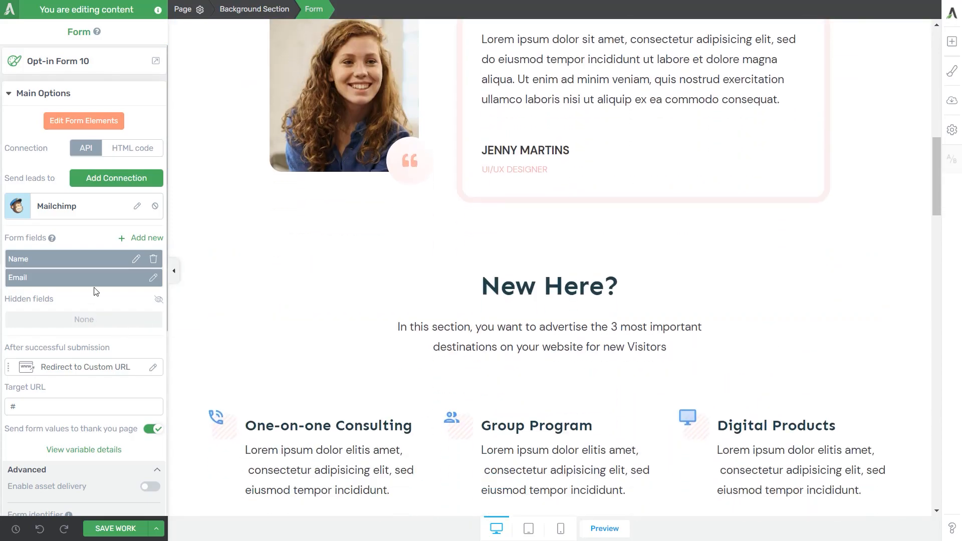
pyautogui.scroll(-5, 96, 281)
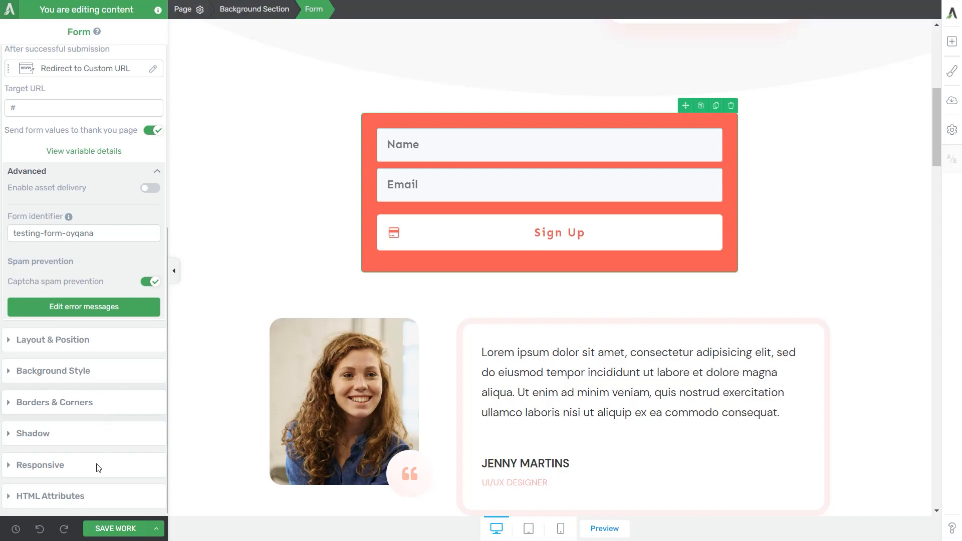
pyautogui.click(122, 531)
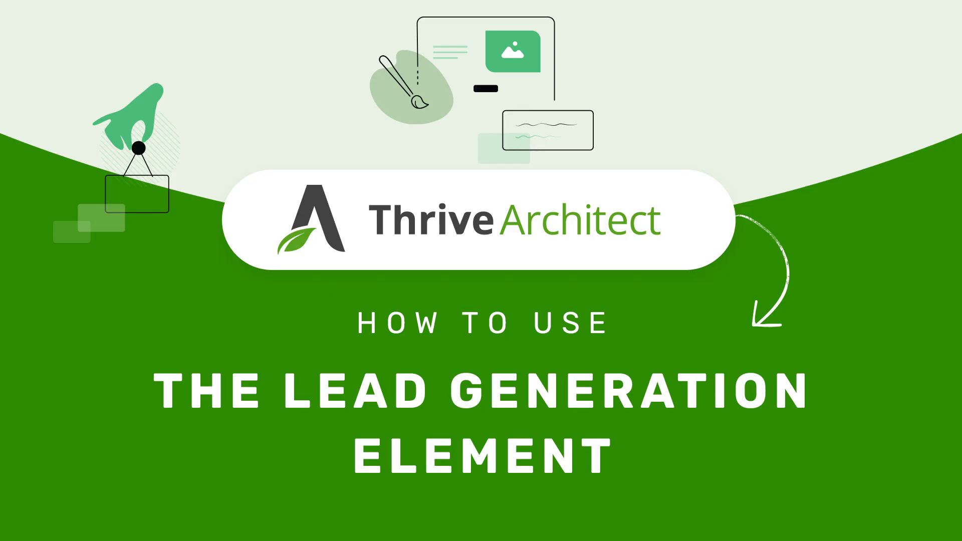